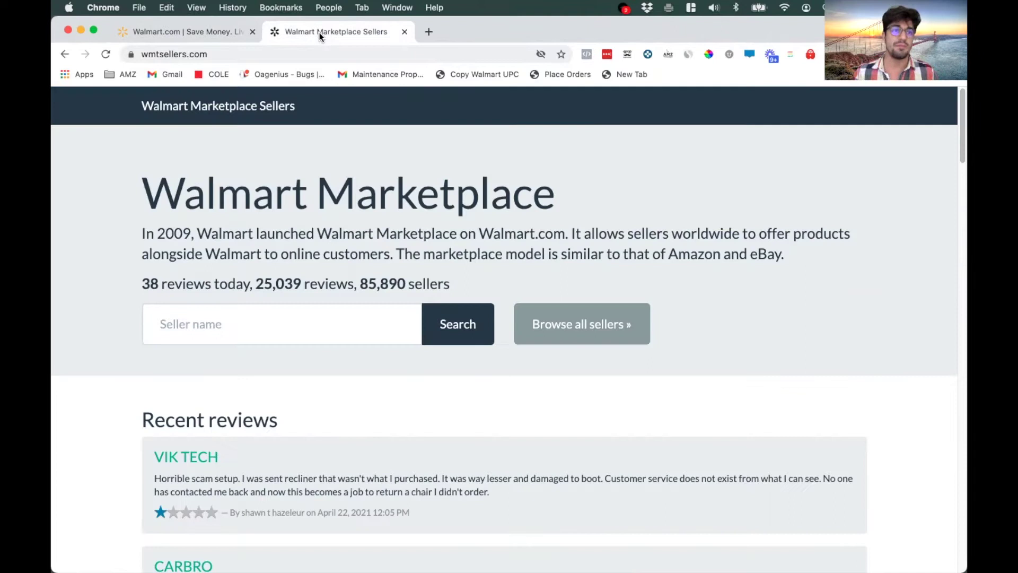
Step: Switch to the Walmart Marketplace Sellers review site in Chrome
left_click(319, 33)
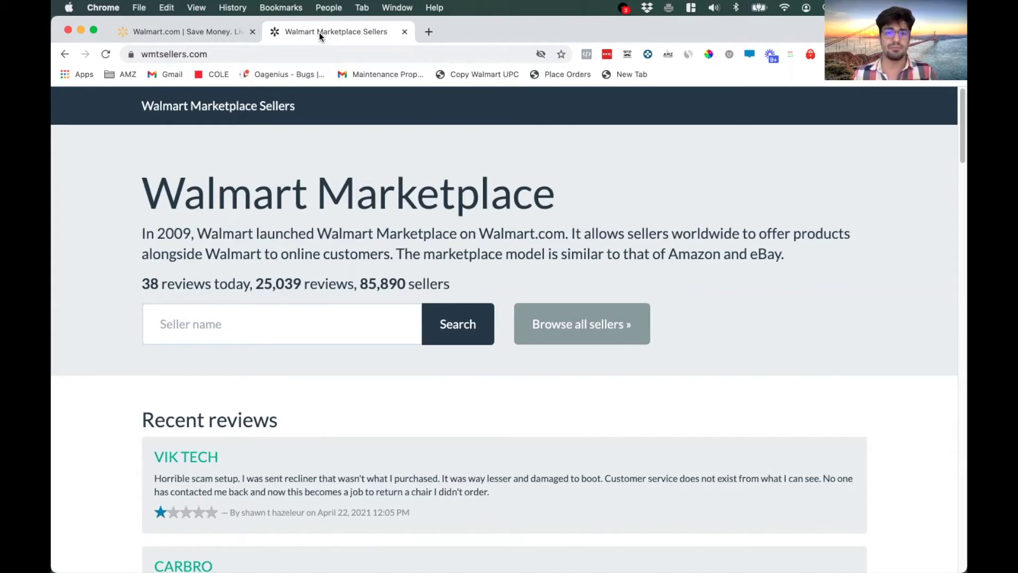
scroll(245, 309, "down", 15)
scroll(245, 310, "down", 5)
scroll(246, 310, "down", 5)
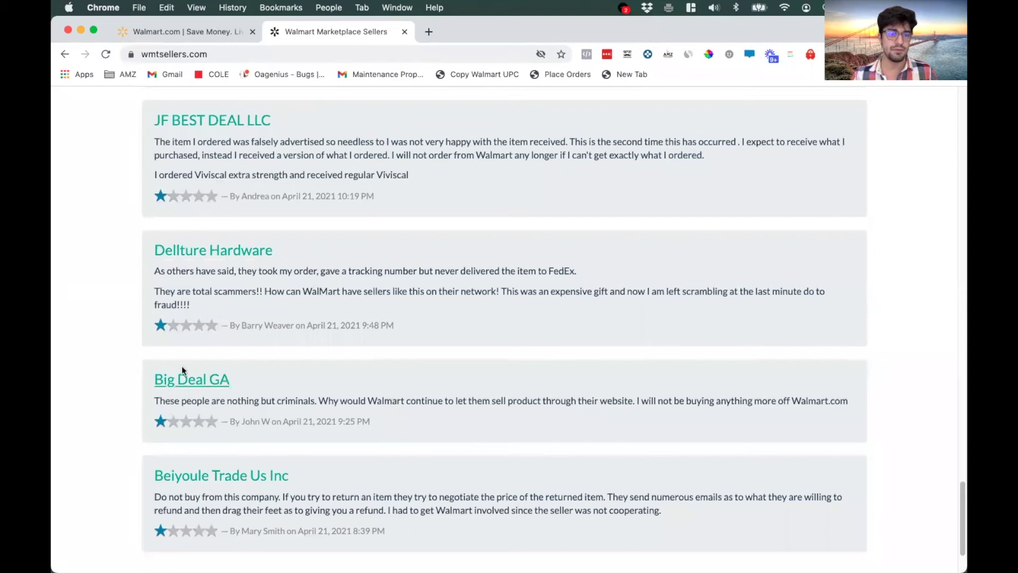
Step: Open the Big Deal GA seller profile and browse all its Walmart products
left_click(203, 386)
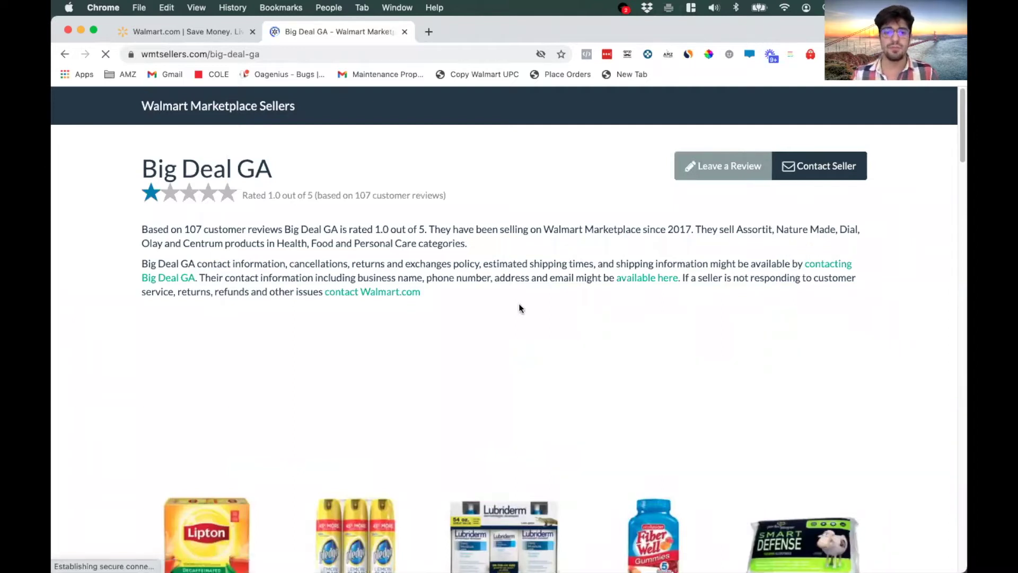
scroll(520, 308, "down", 3)
scroll(518, 307, "down", 4)
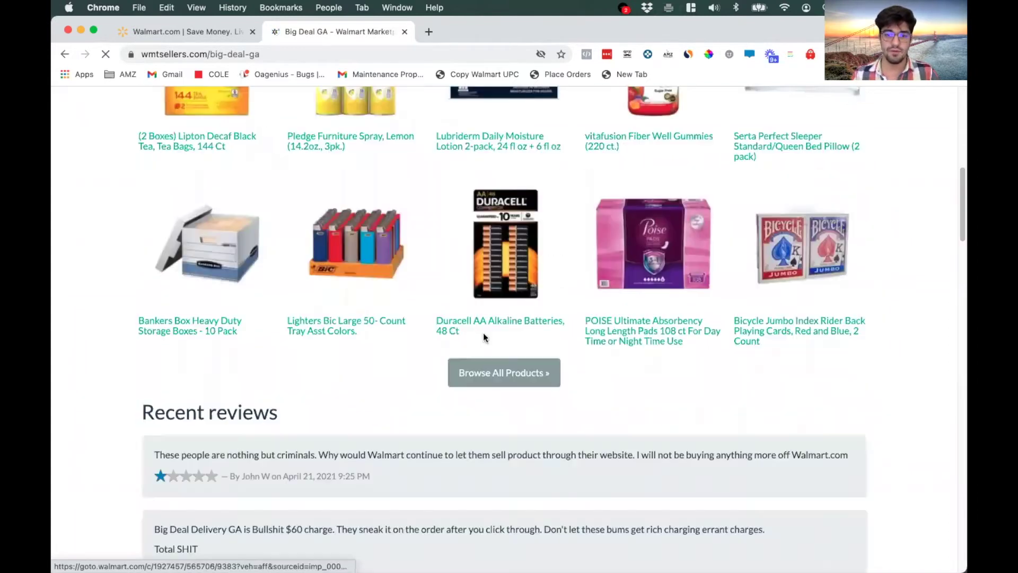
scroll(484, 333, "down", 1)
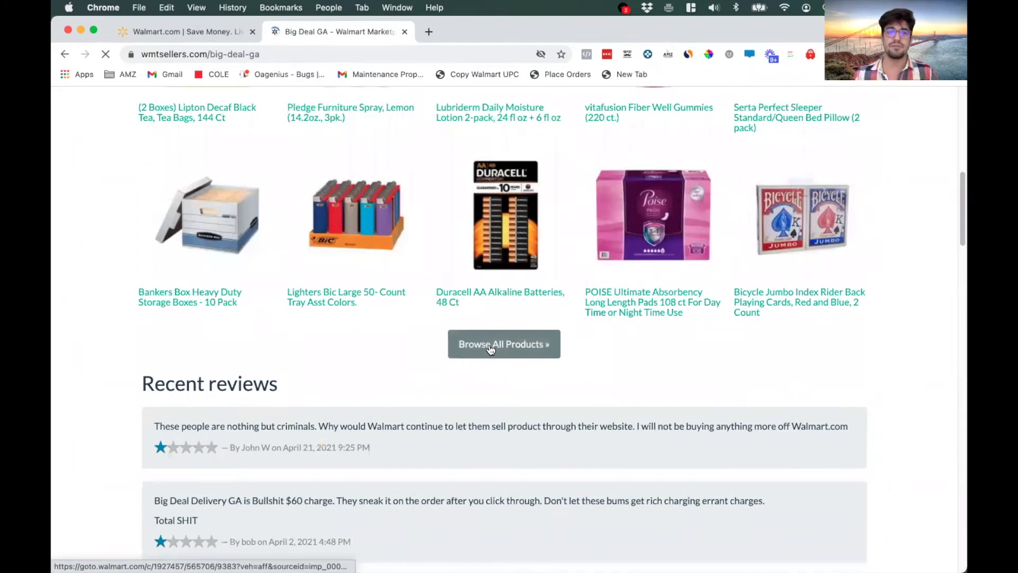
left_click(490, 349)
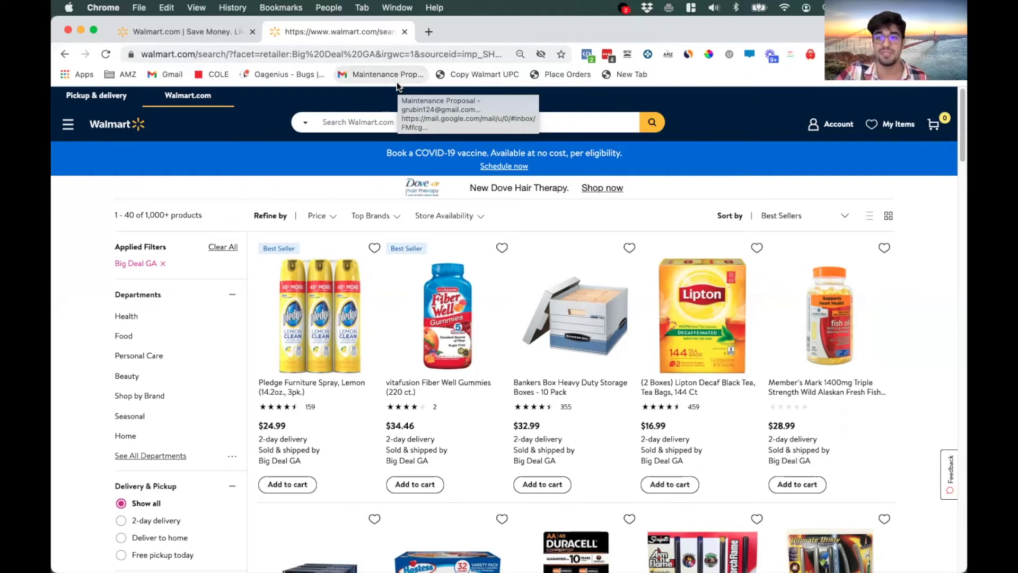
scroll(595, 262, "down", 1)
scroll(593, 262, "down", 5)
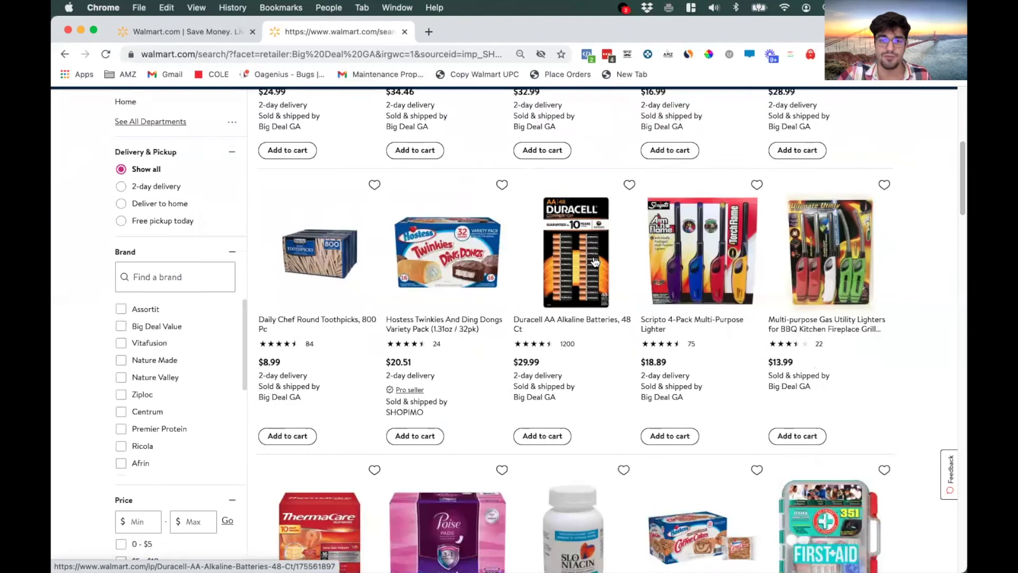
scroll(595, 262, "up", 5)
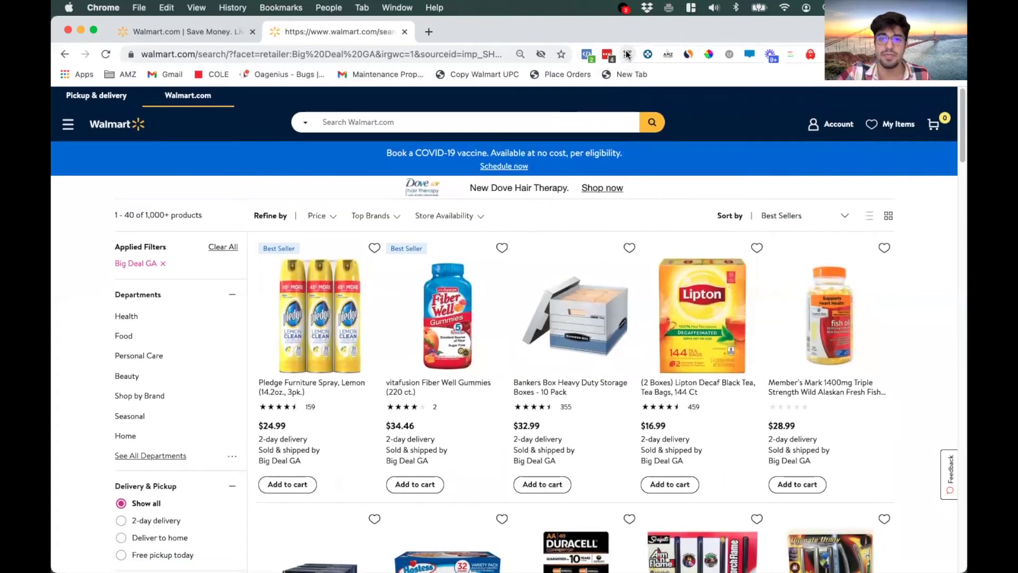
Step: In the Gravity panel, set Amazon as the source and a 0.01 minimum net profit
left_click(627, 54)
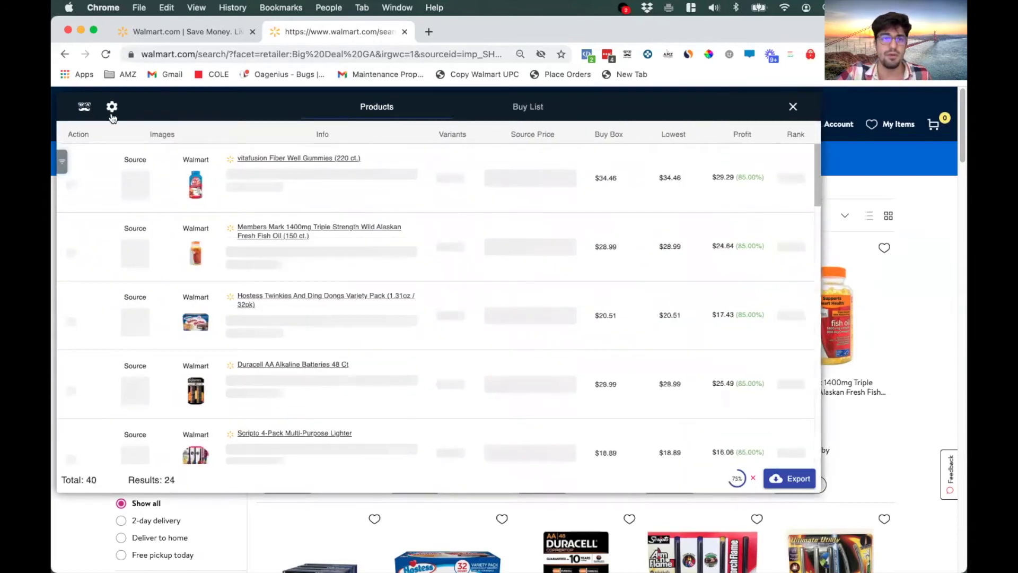
left_click(112, 108)
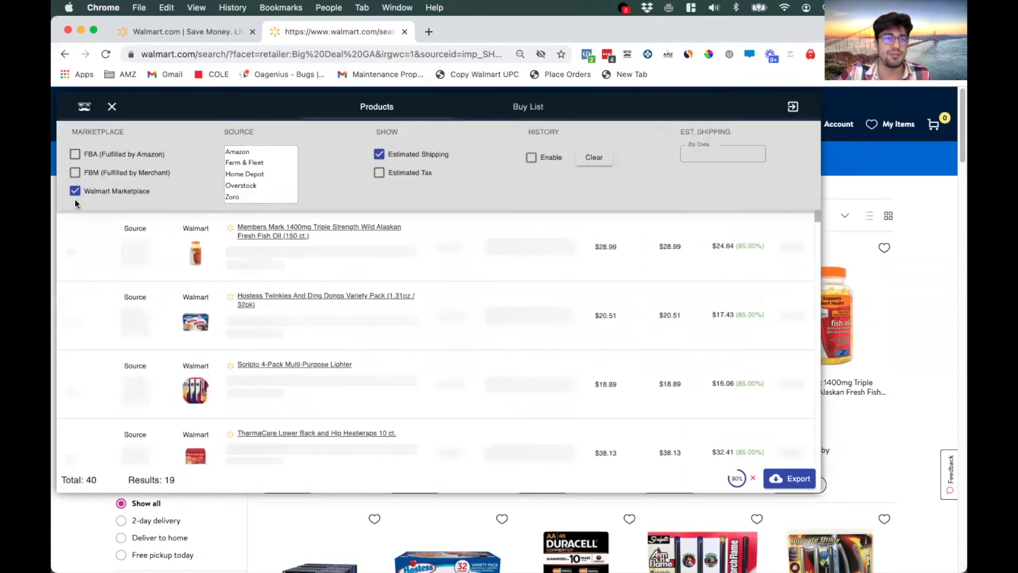
left_click(245, 154)
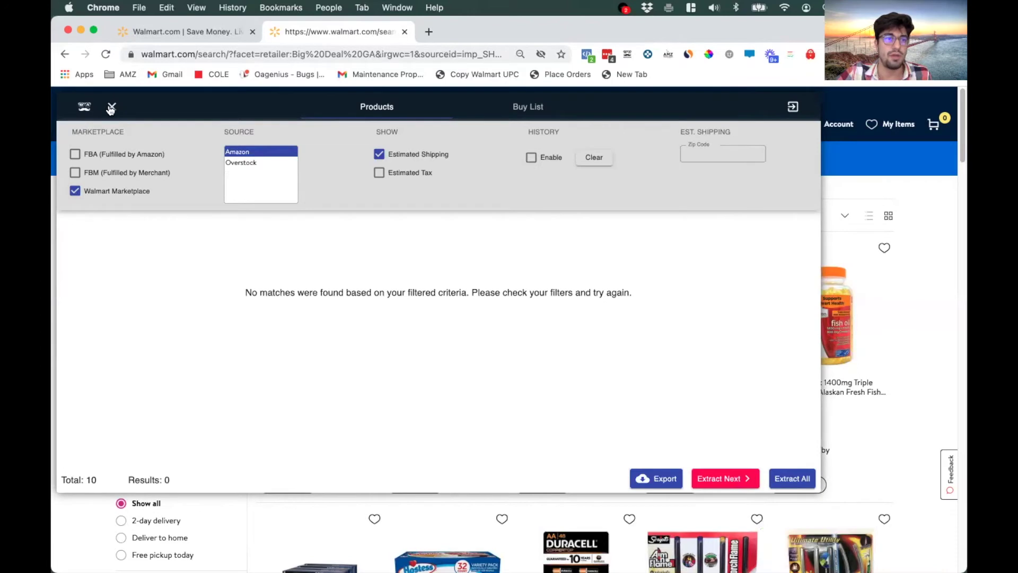
left_click(111, 106)
left_click(61, 164)
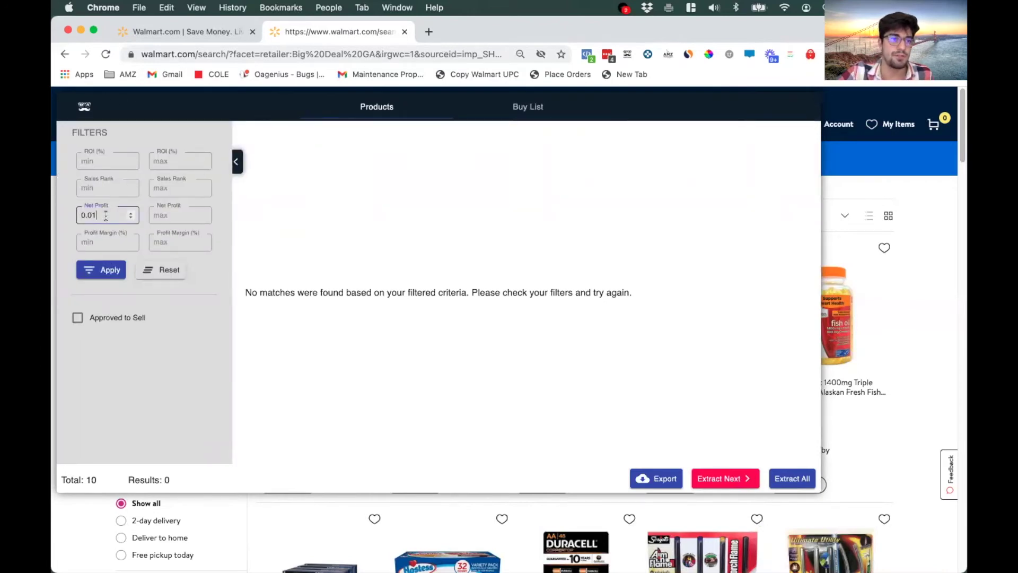
left_click(105, 215)
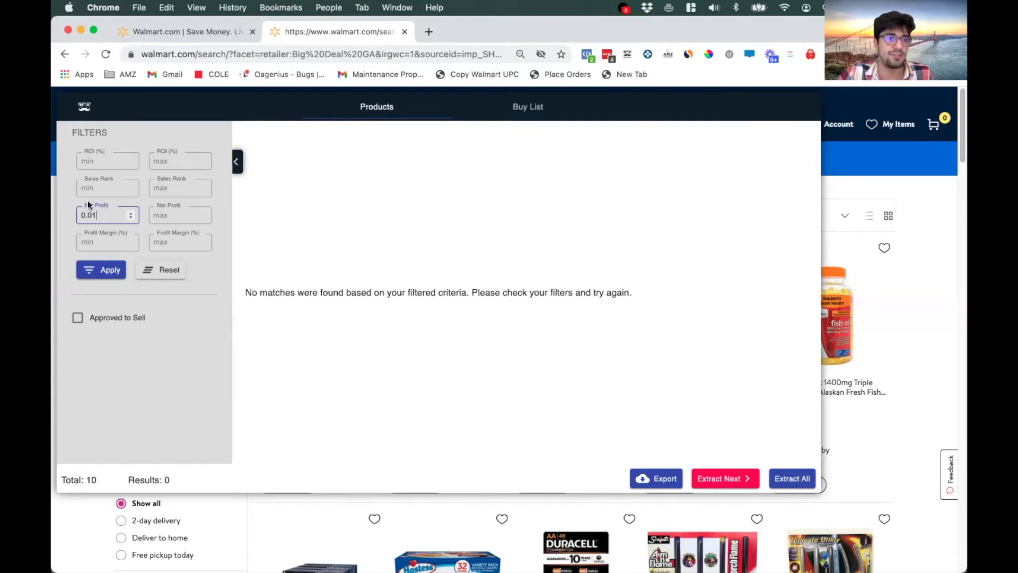
Step: Hide the Filters sidebar and extract products from all Walmart results pages
left_click(235, 162)
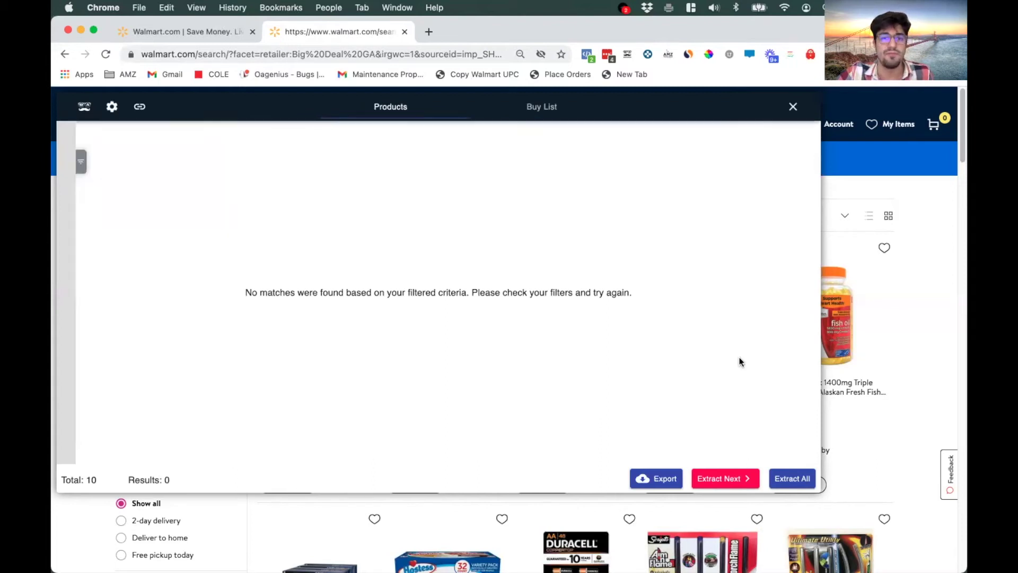
left_click_drag(818, 489, 681, 396)
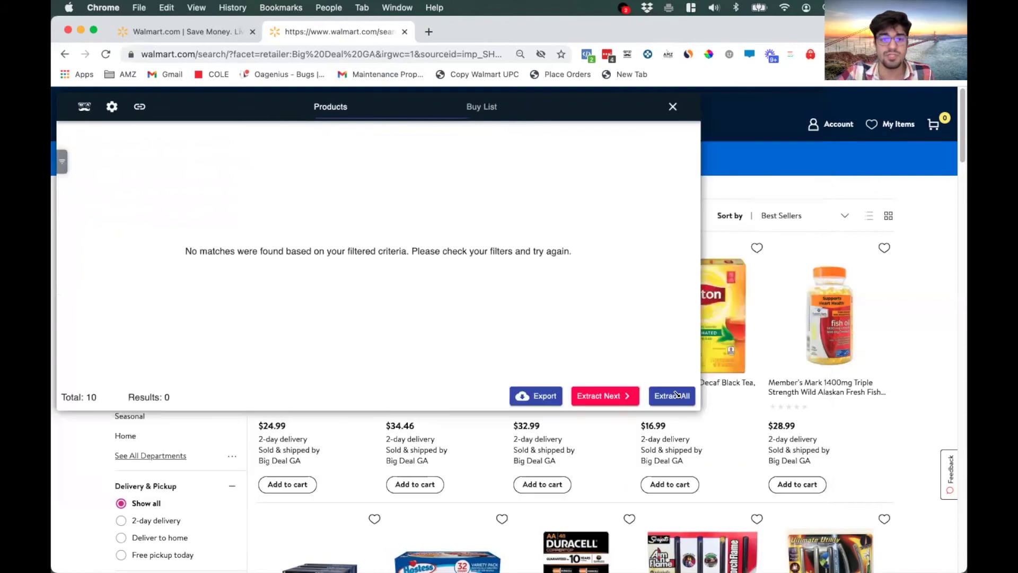
scroll(820, 370, "down", 3)
scroll(820, 370, "down", 5)
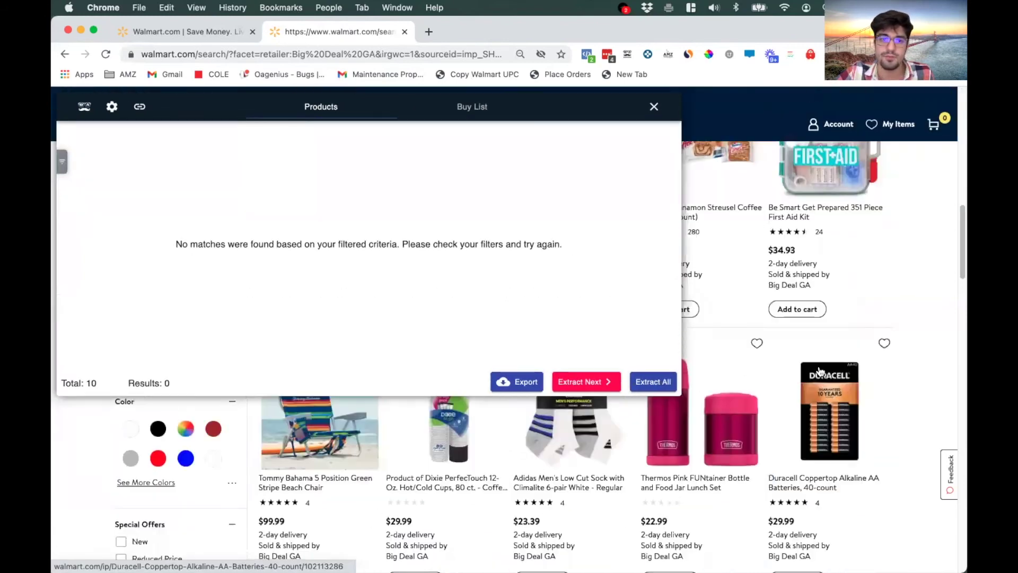
scroll(819, 369, "down", 2)
scroll(819, 368, "down", 5)
scroll(819, 369, "down", 5)
scroll(820, 369, "down", 4)
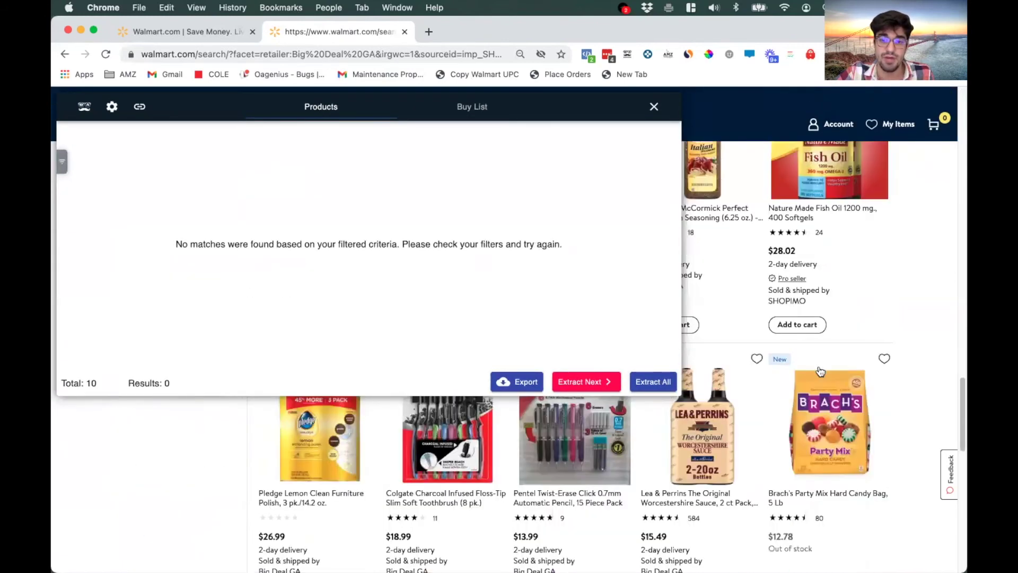
scroll(820, 372, "down", 2)
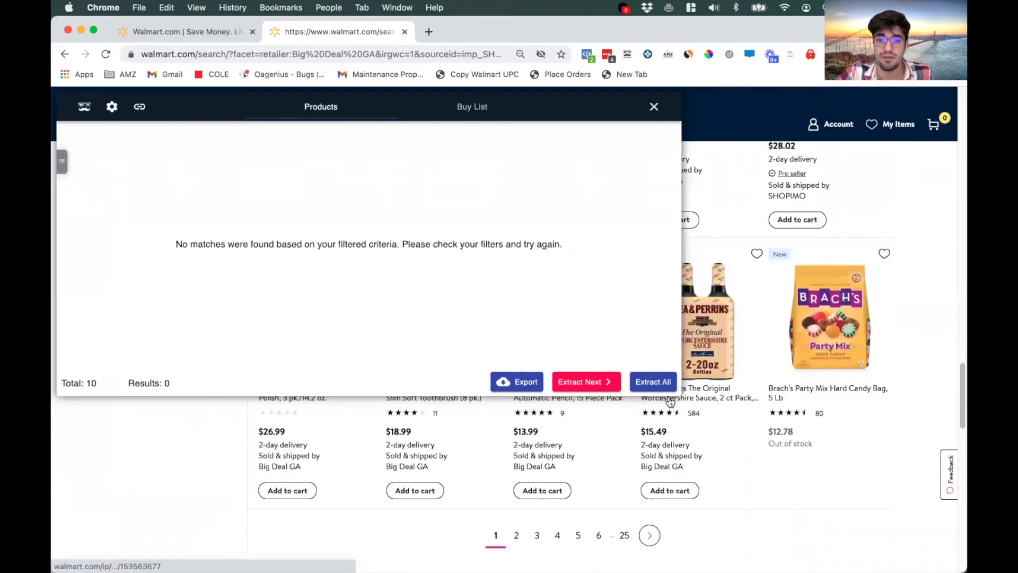
scroll(689, 498, "up", 15)
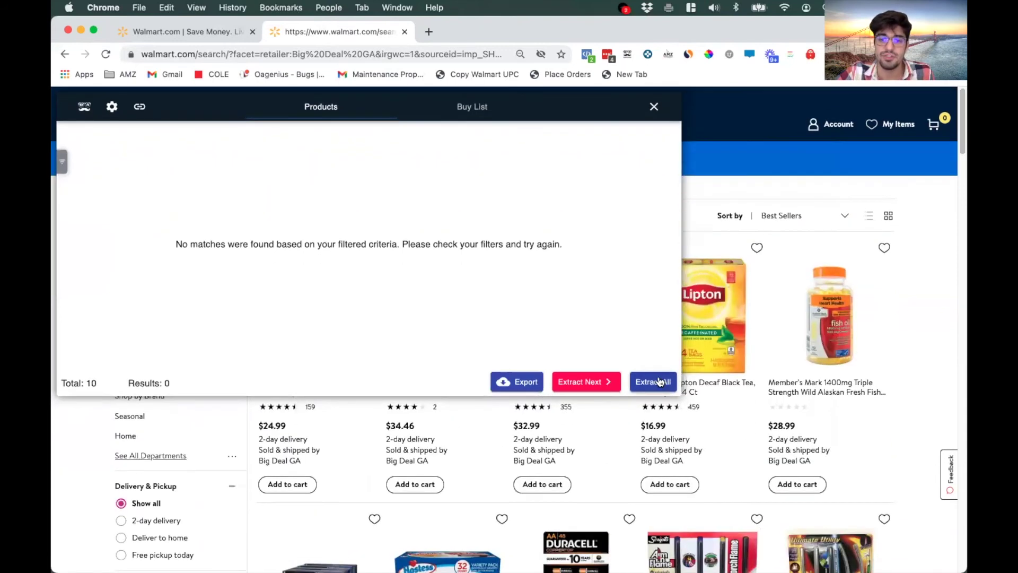
scroll(718, 446, "down", 10)
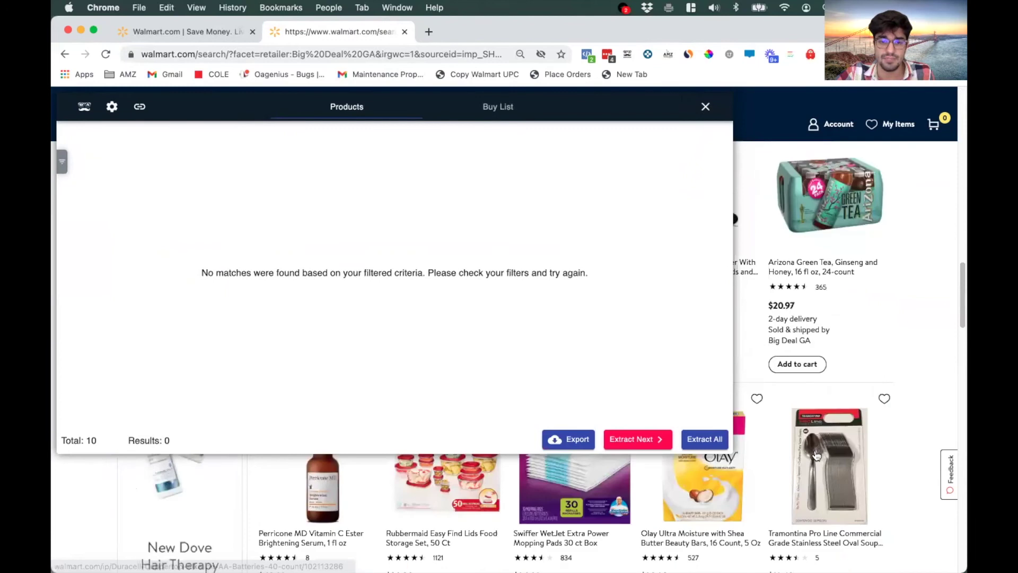
scroll(817, 455, "down", 2)
scroll(817, 455, "down", 3)
scroll(817, 455, "down", 3)
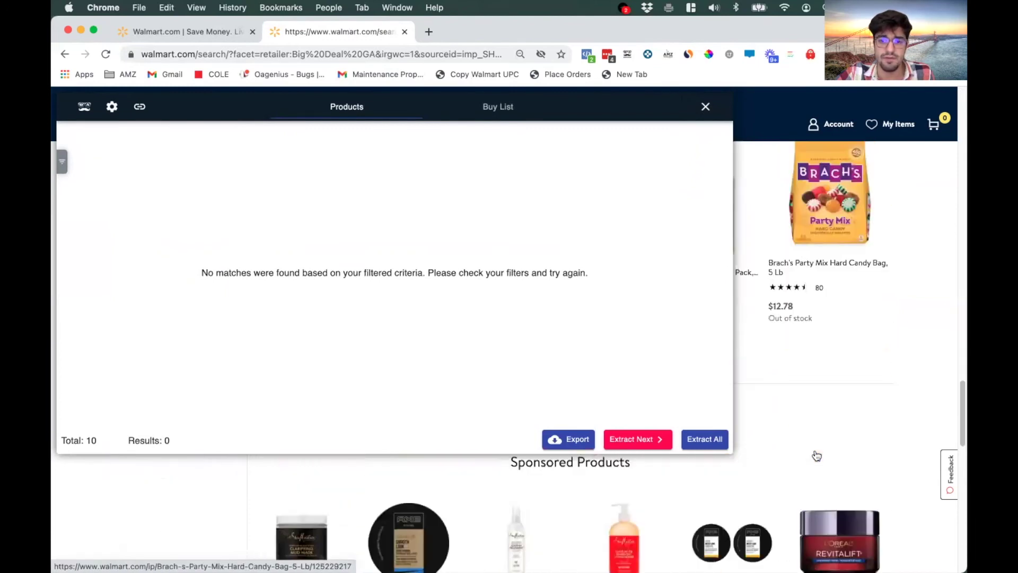
scroll(816, 455, "up", 1)
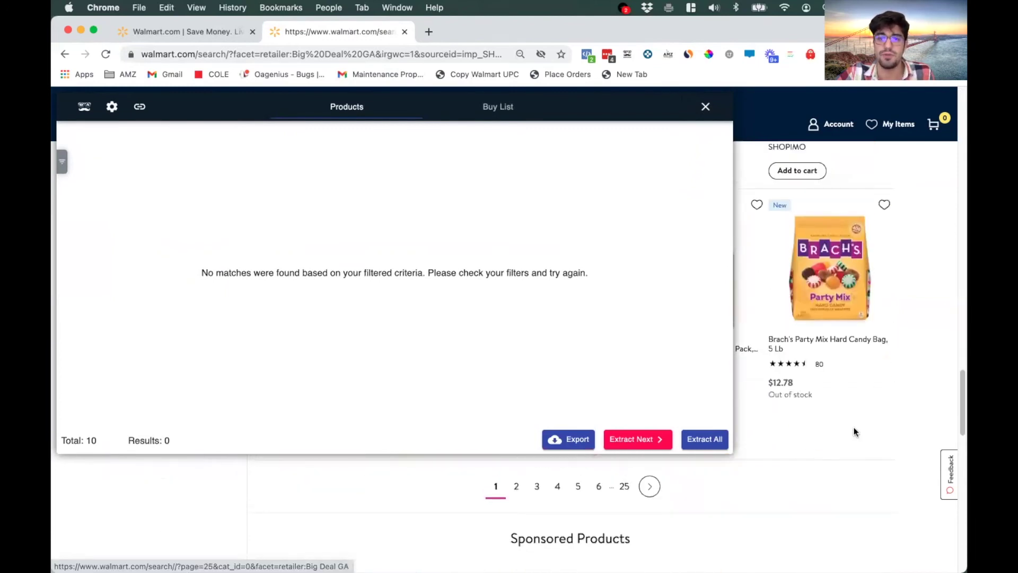
scroll(854, 429, "up", 5)
scroll(854, 430, "up", 5)
left_click(705, 439)
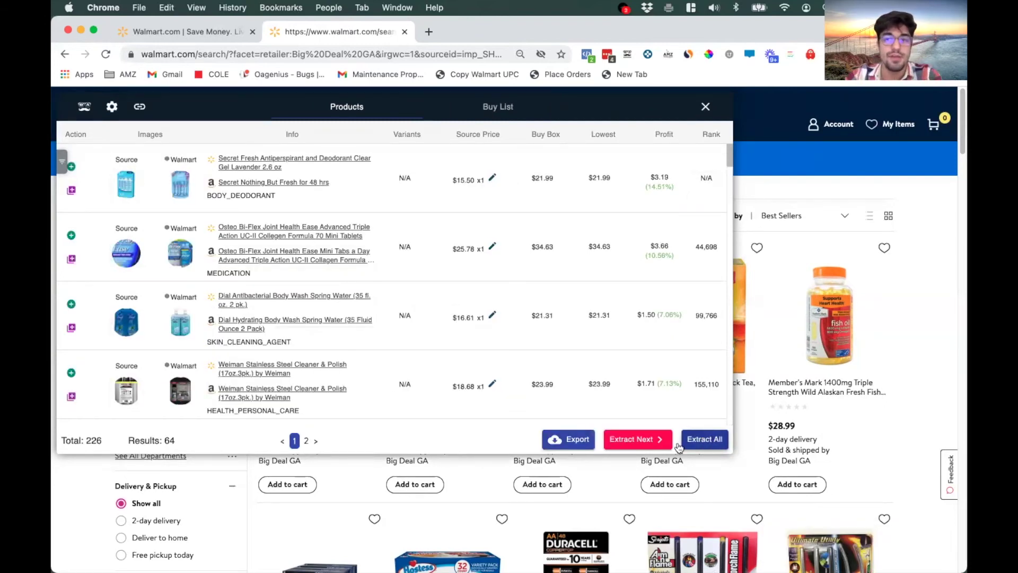
mouse_move(659, 182)
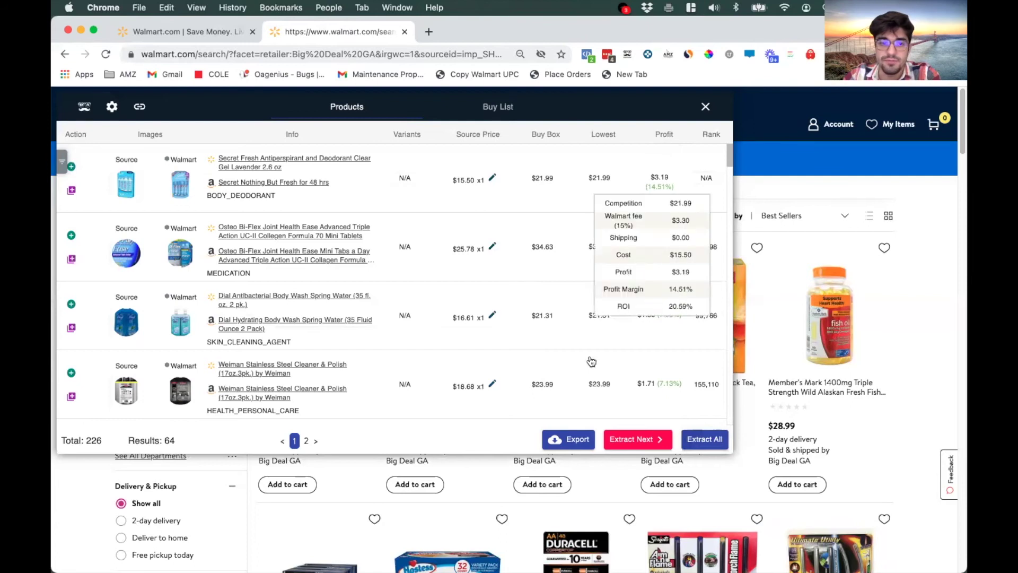
scroll(605, 303, "down", 3)
scroll(610, 332, "down", 3)
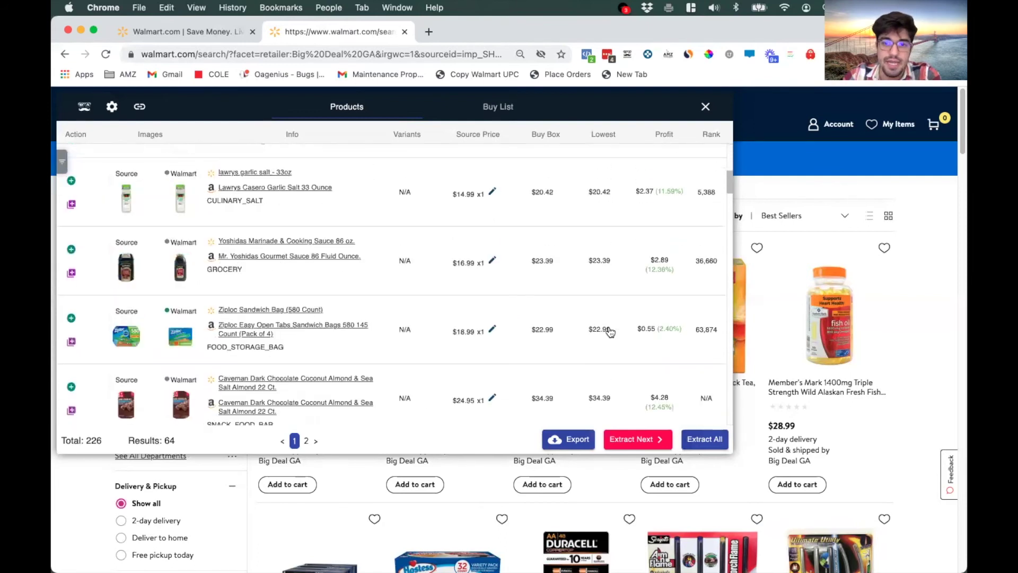
scroll(609, 333, "down", 3)
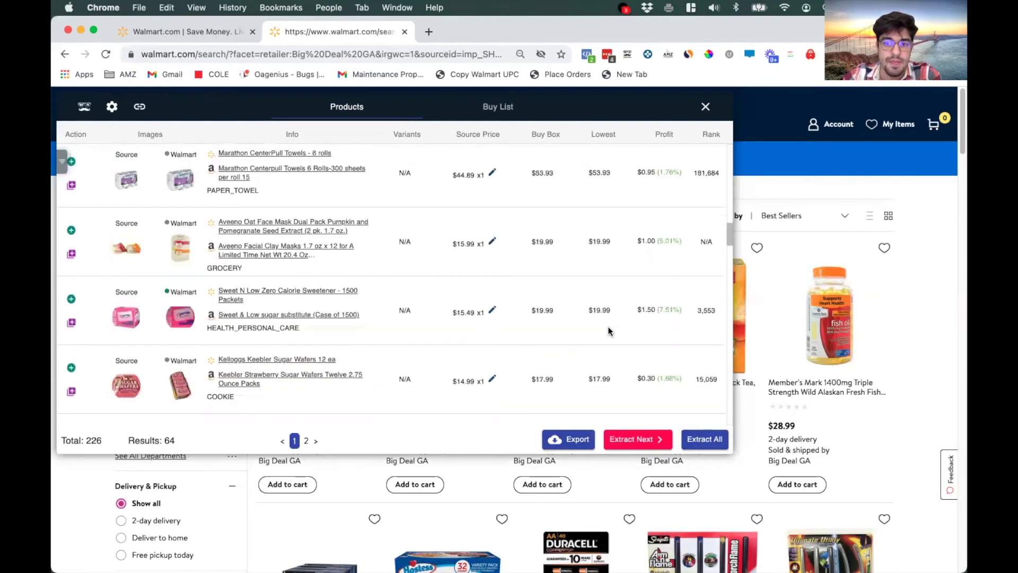
scroll(608, 326, "up", 10)
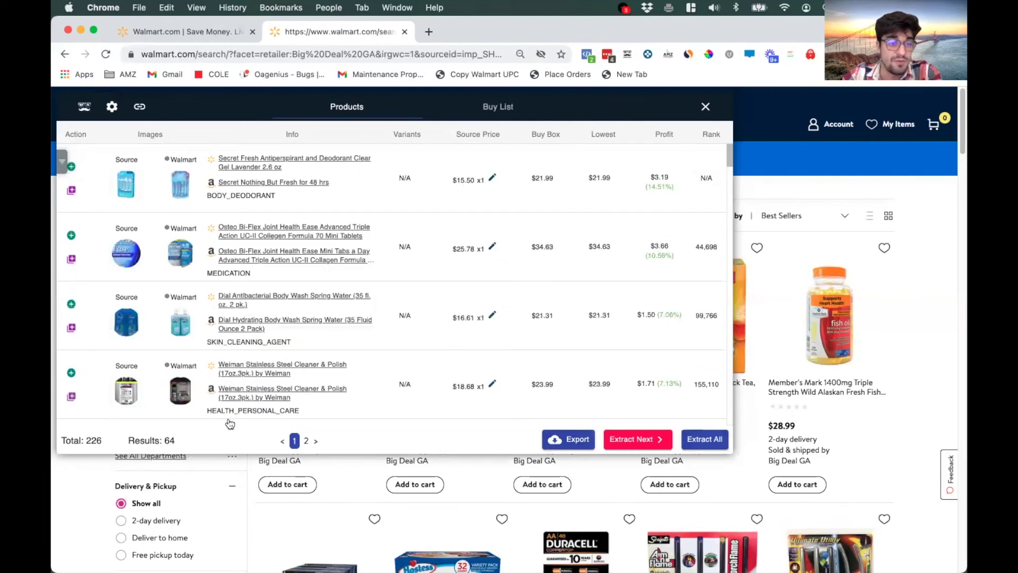